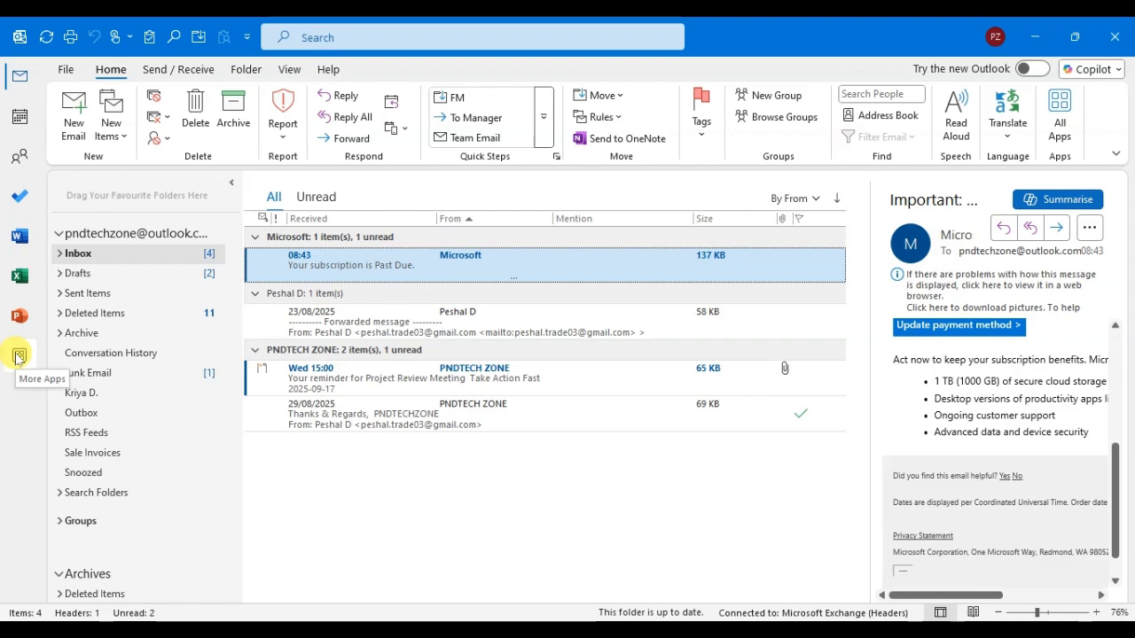
Create a new task in Tasks with the subject "Team Meeting".
{"action": "left_click", "coordinate": [19, 356]}
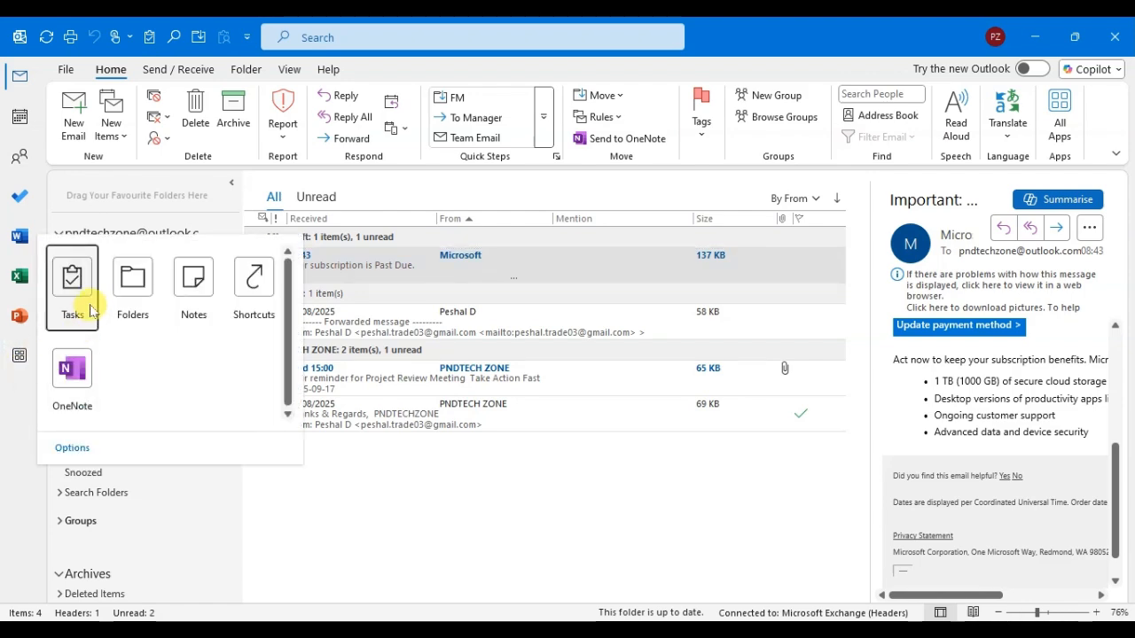
{"action": "left_click", "coordinate": [88, 305]}
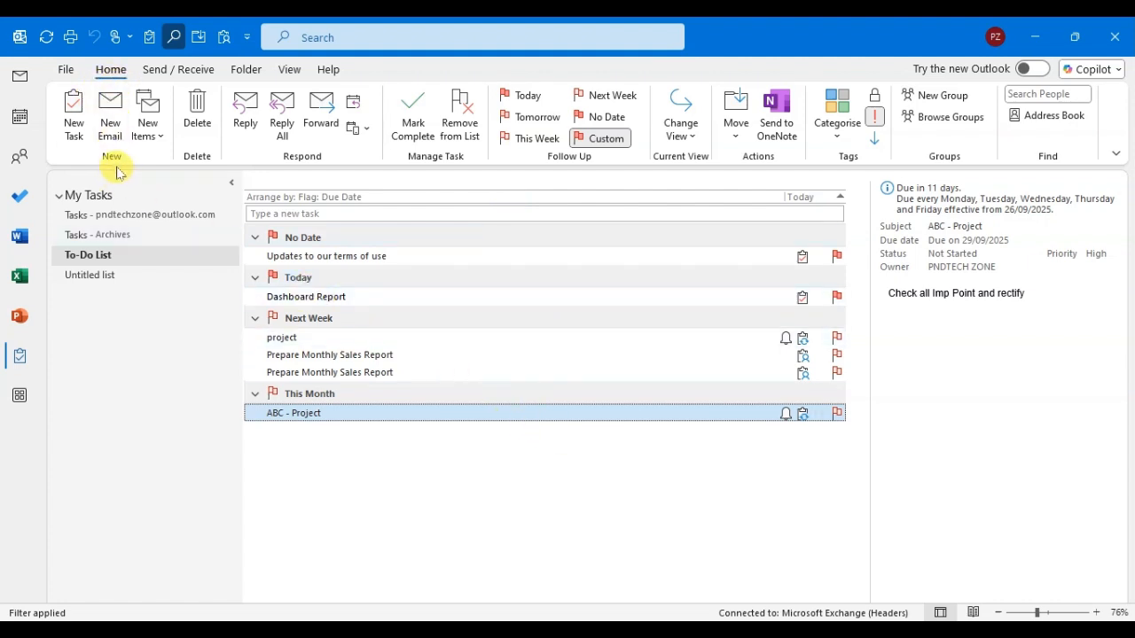
{"action": "left_click", "coordinate": [78, 133]}
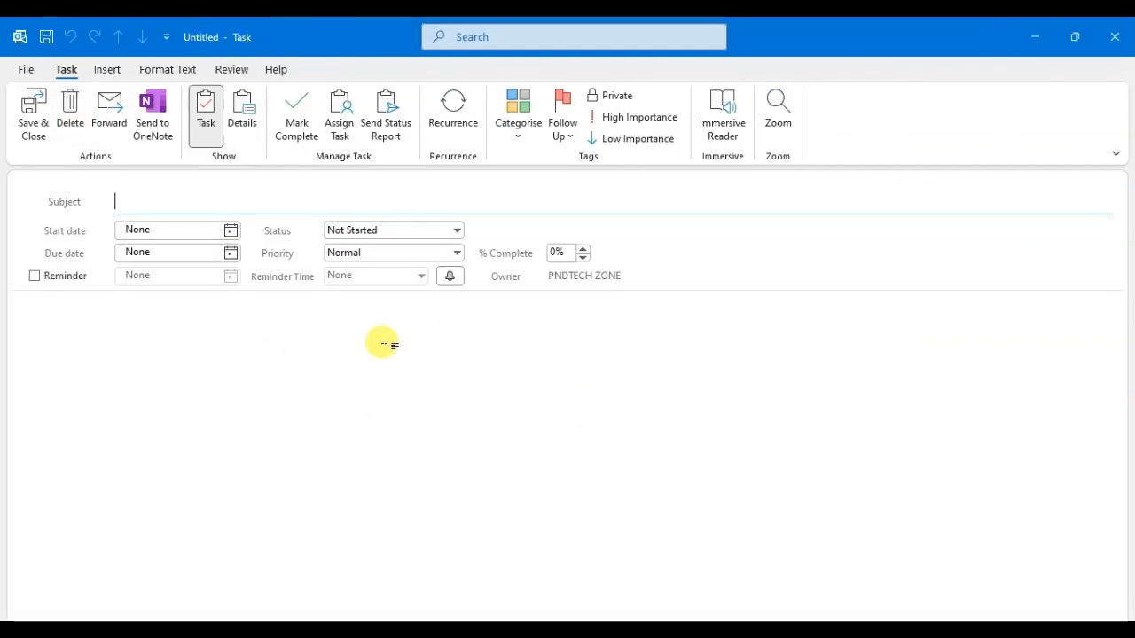
{"action": "left_click", "coordinate": [115, 202]}
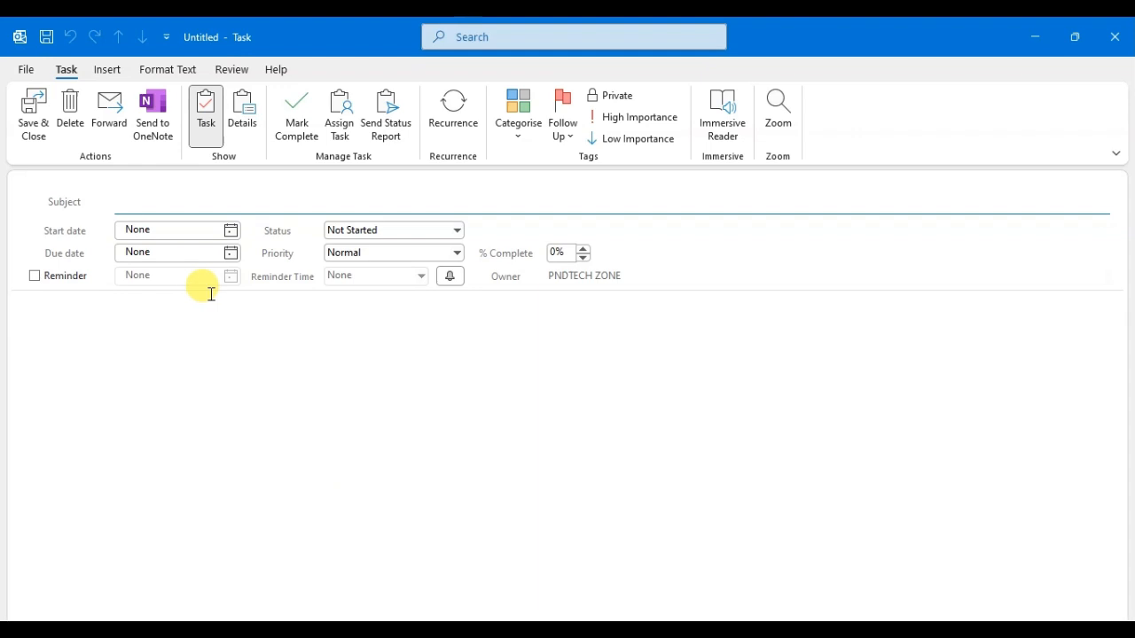
{"action": "type", "text": "Team Meeting"}
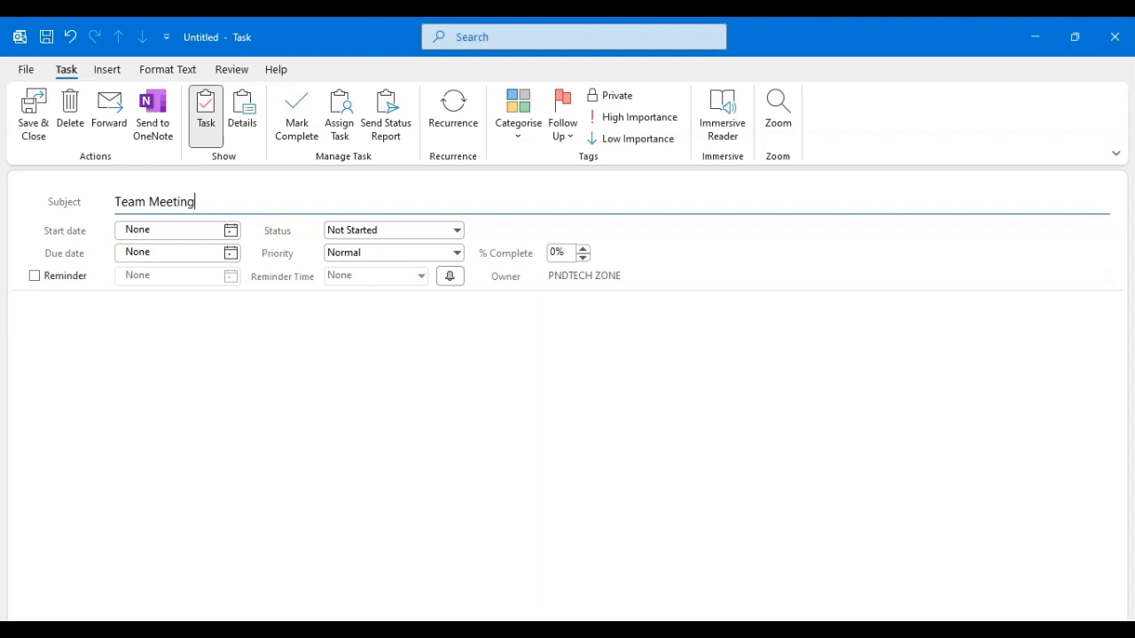
Set the task's start date to 20/09/2025 and its due date to 22/09/2025.
{"action": "left_click", "coordinate": [229, 230]}
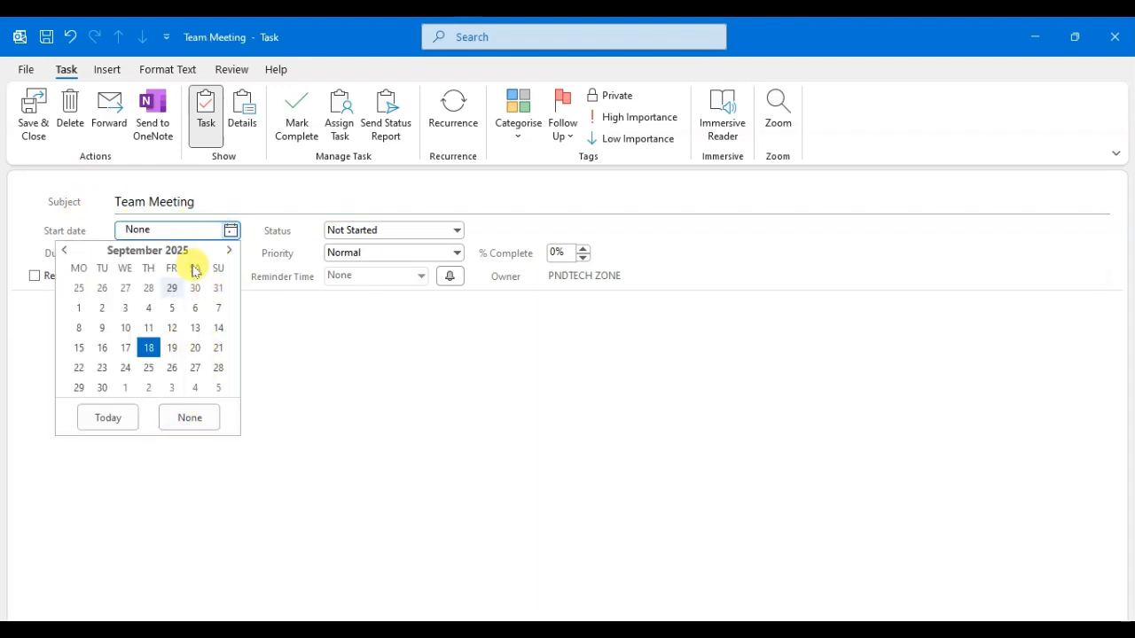
{"action": "left_click", "coordinate": [195, 347]}
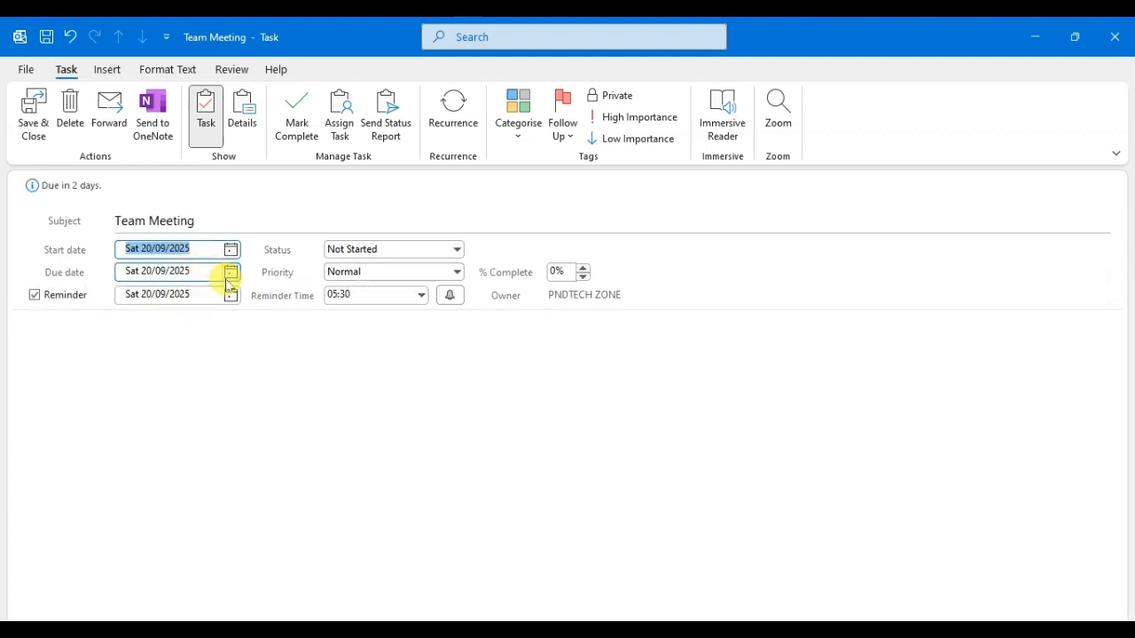
{"action": "left_click", "coordinate": [230, 274]}
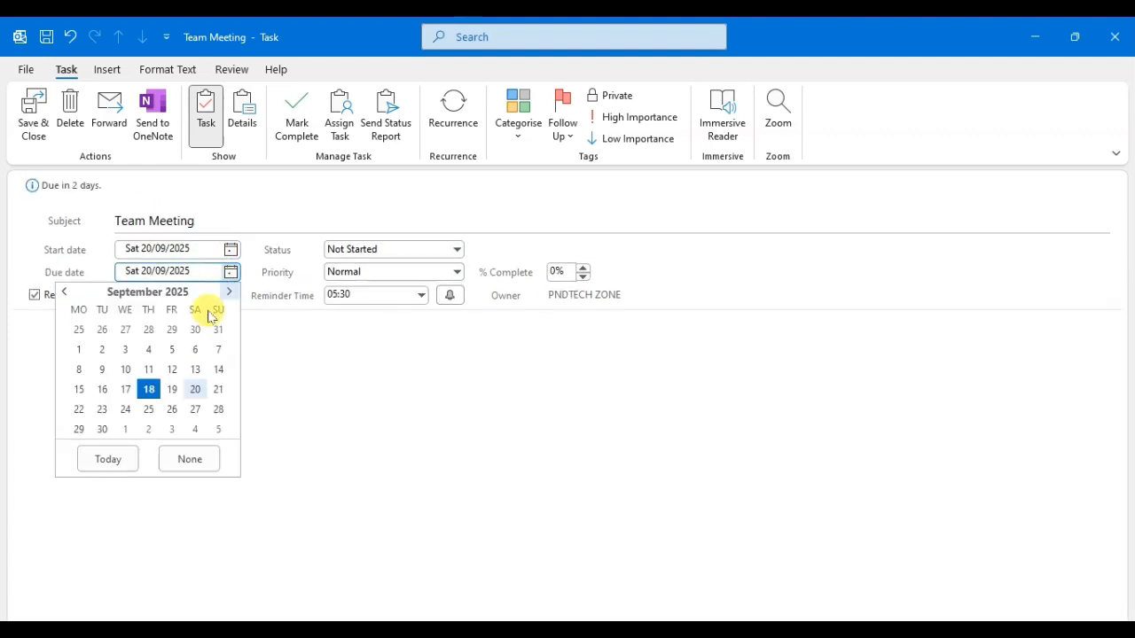
{"action": "left_click", "coordinate": [80, 409]}
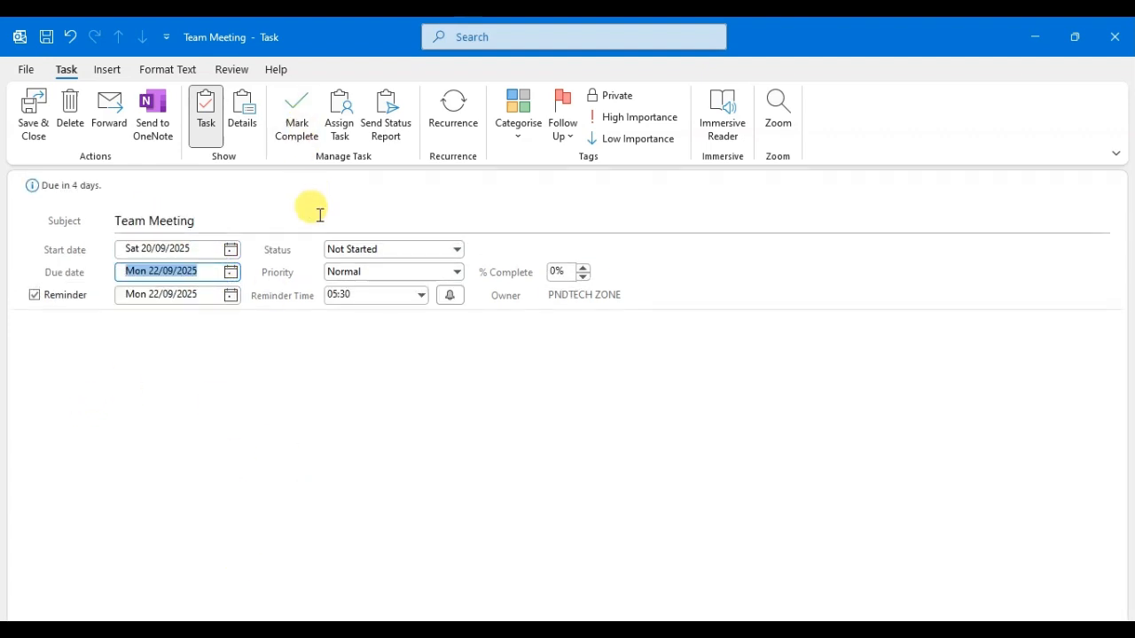
Set the task's status to In Progress, its priority to High and its completion to 25%.
{"action": "left_click", "coordinate": [458, 251]}
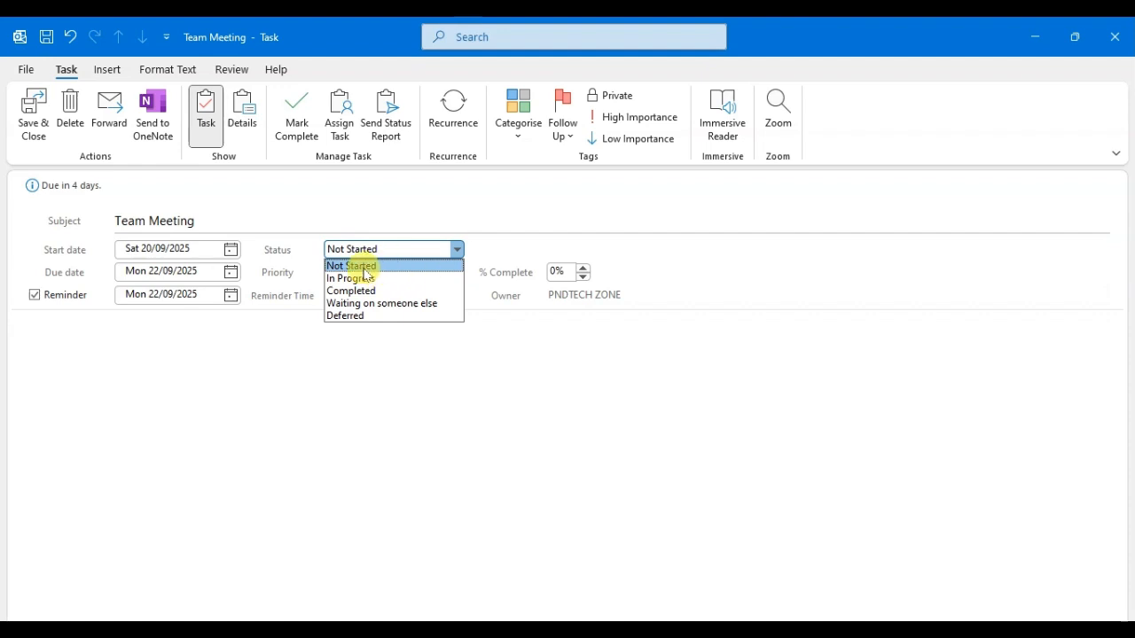
{"action": "left_click", "coordinate": [331, 280]}
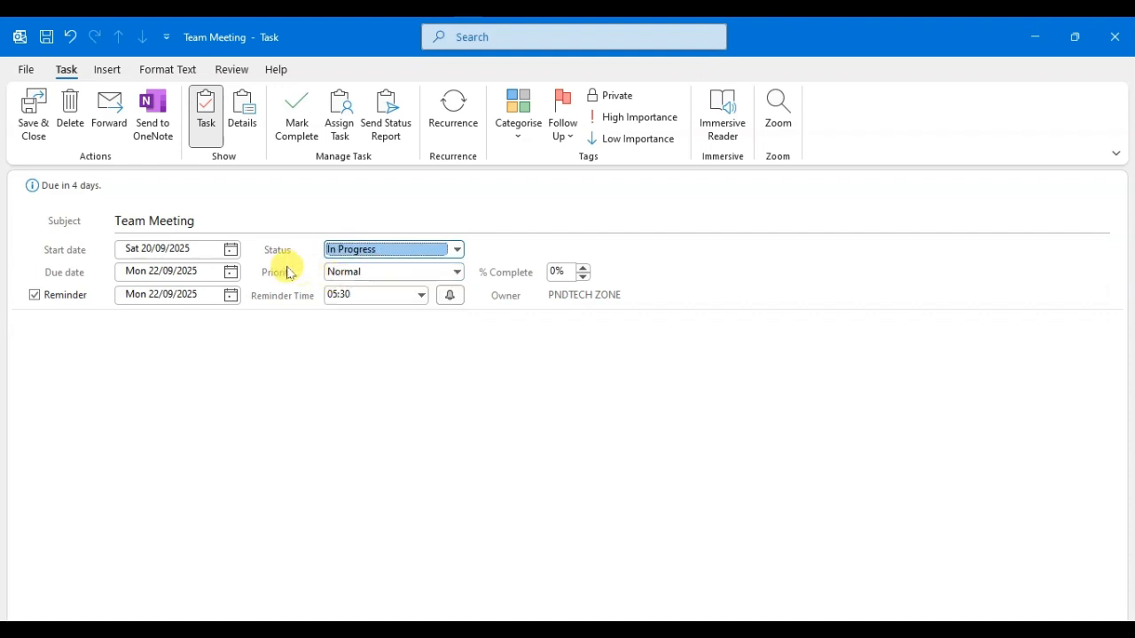
{"action": "left_click", "coordinate": [458, 273]}
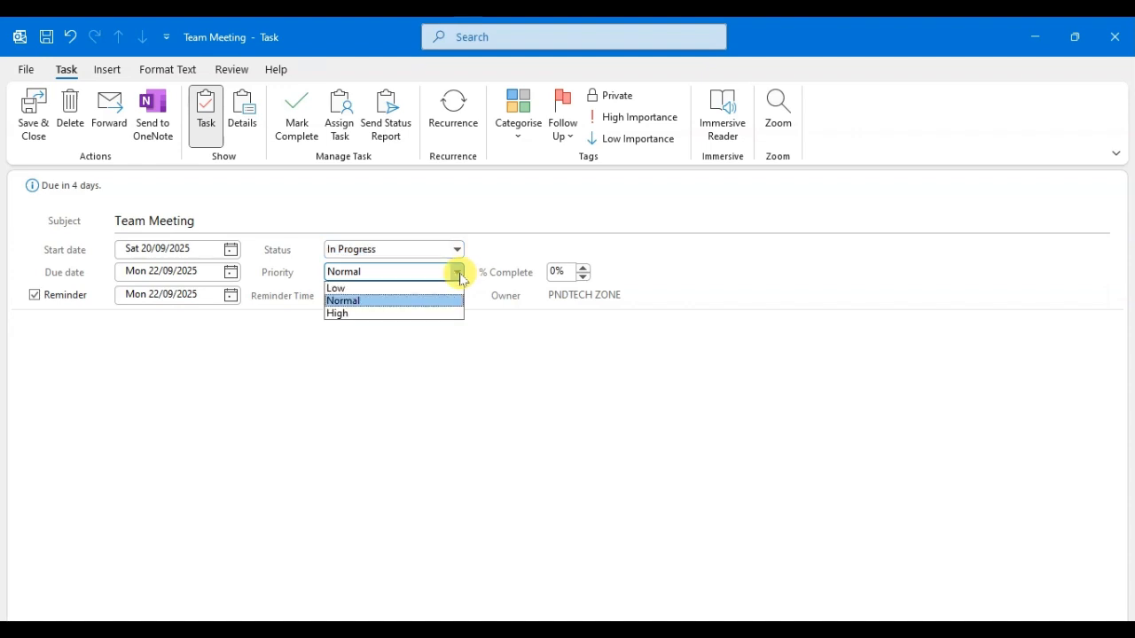
{"action": "left_click", "coordinate": [335, 315]}
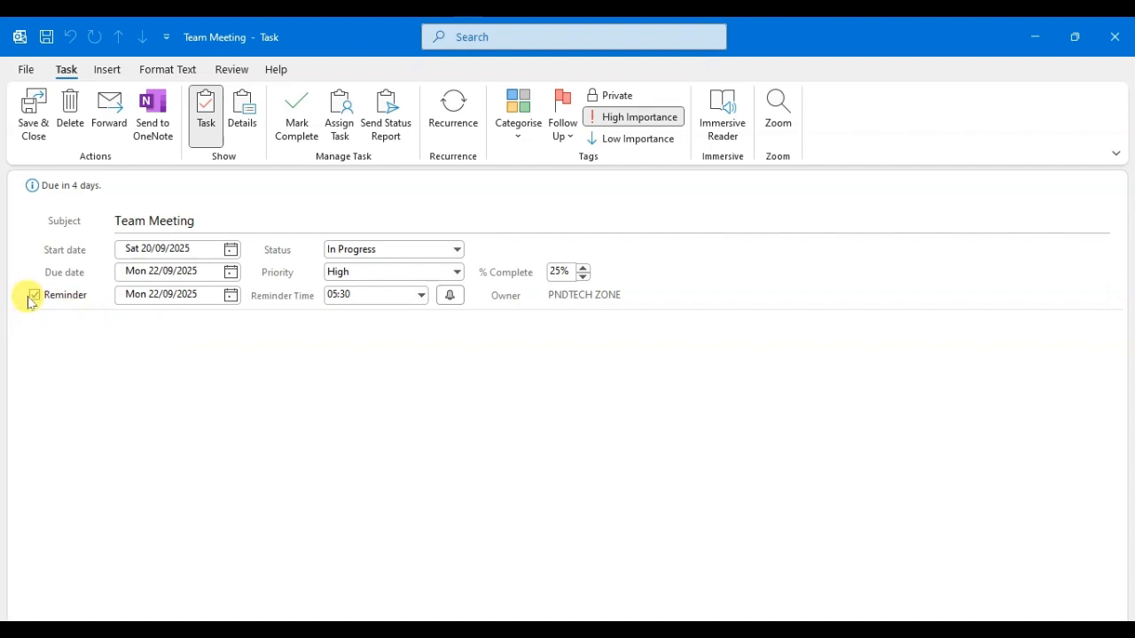
Set the task's reminder to 19/09/2025 at 07:30 and keep the reminder enabled.
{"action": "left_click", "coordinate": [230, 296]}
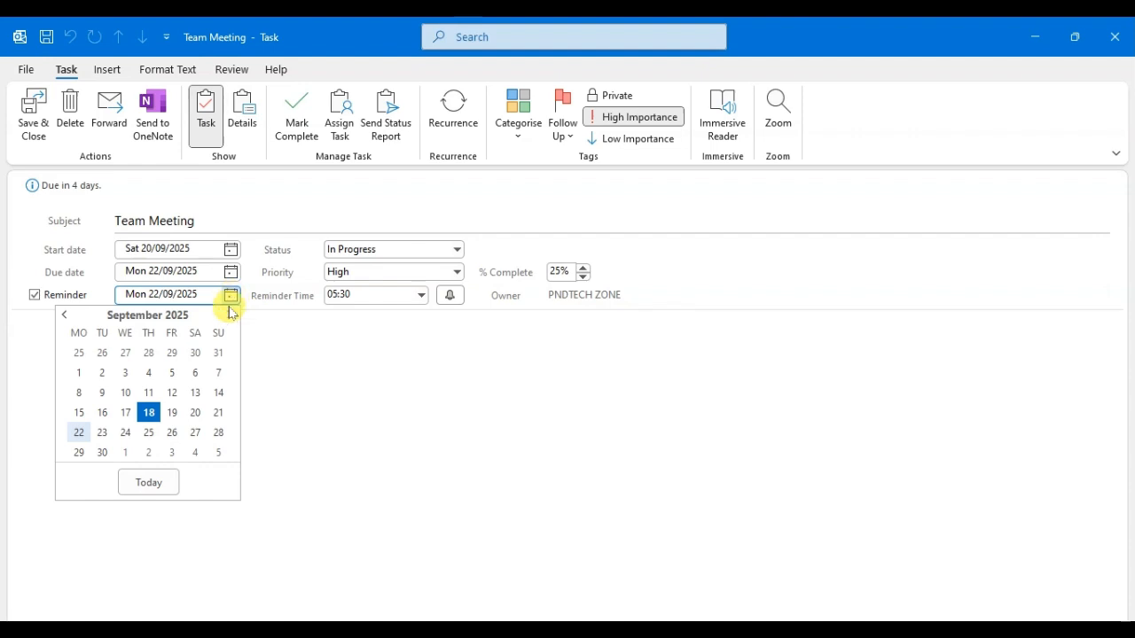
{"action": "left_click", "coordinate": [150, 413]}
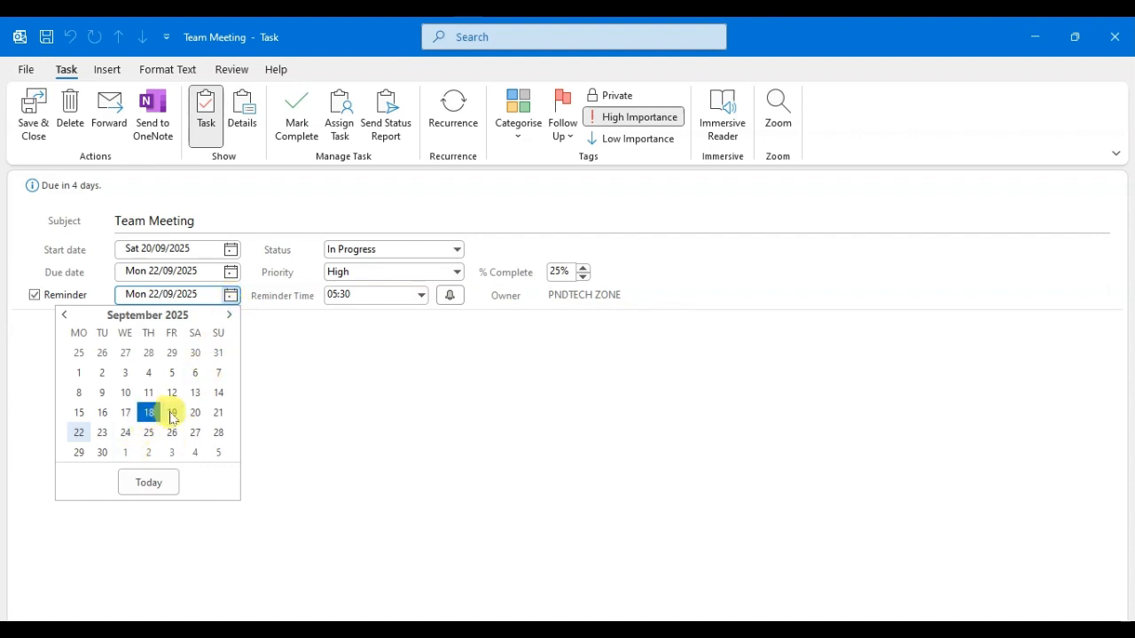
{"action": "left_click", "coordinate": [172, 414]}
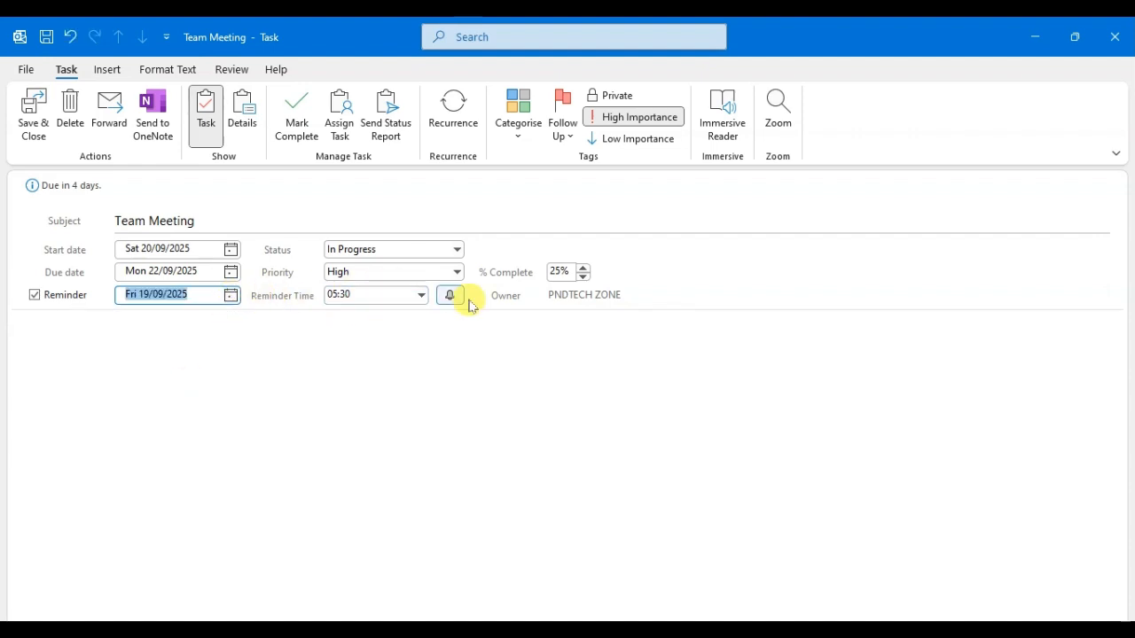
{"action": "left_click", "coordinate": [420, 304]}
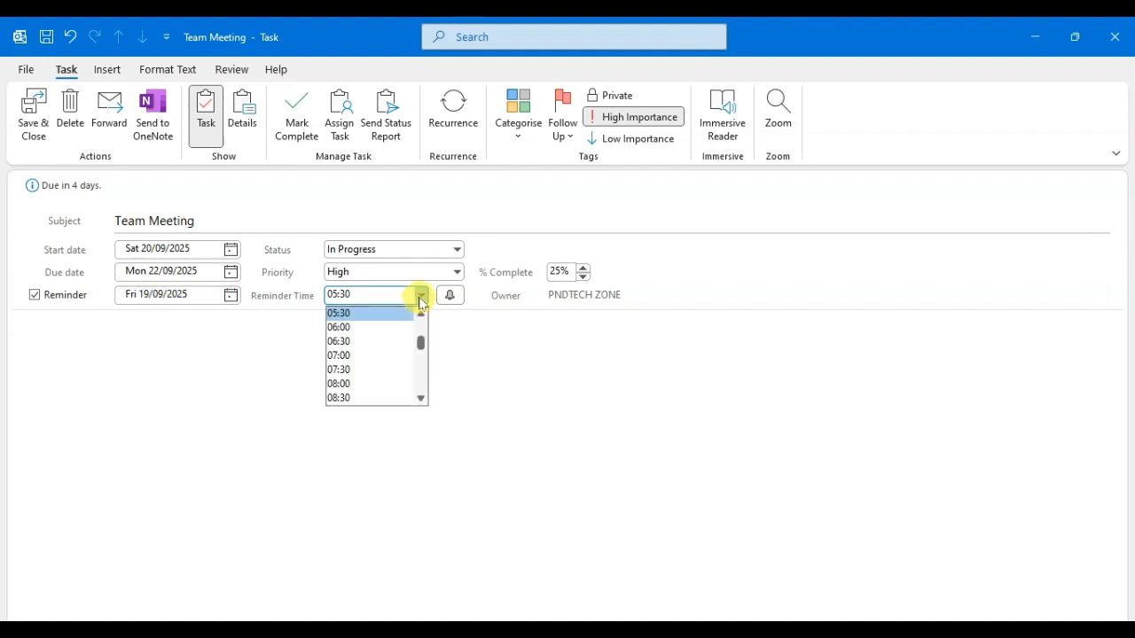
{"action": "left_click_drag", "start_coordinate": [420, 339], "coordinate": [436, 356]}
{"action": "left_click", "coordinate": [436, 334]}
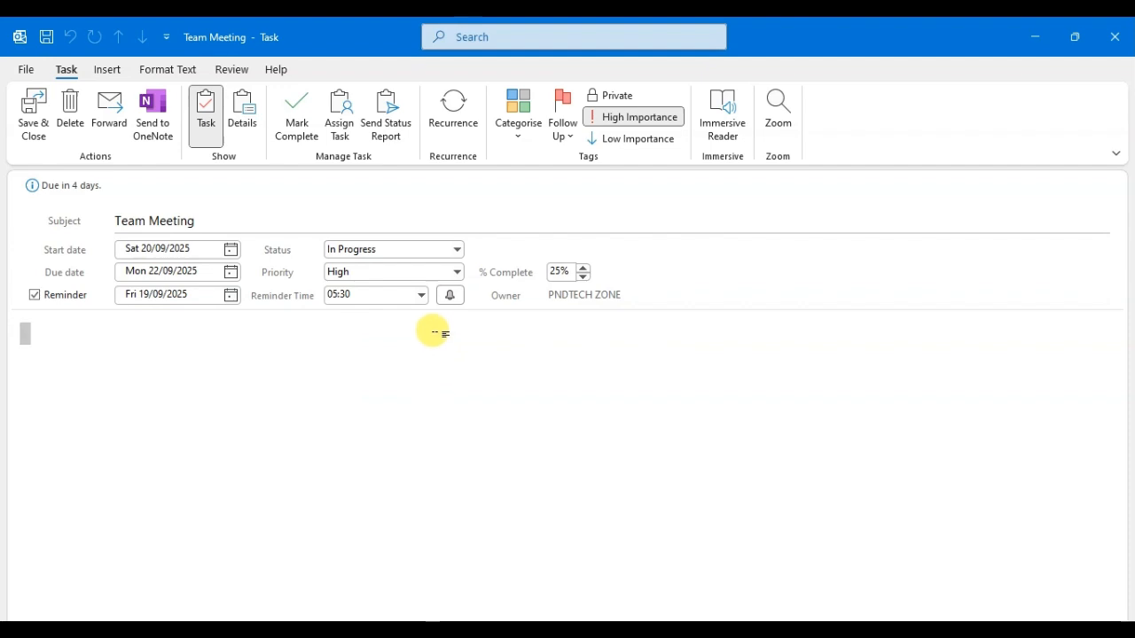
{"action": "left_click", "coordinate": [420, 296]}
{"action": "left_click", "coordinate": [388, 371]}
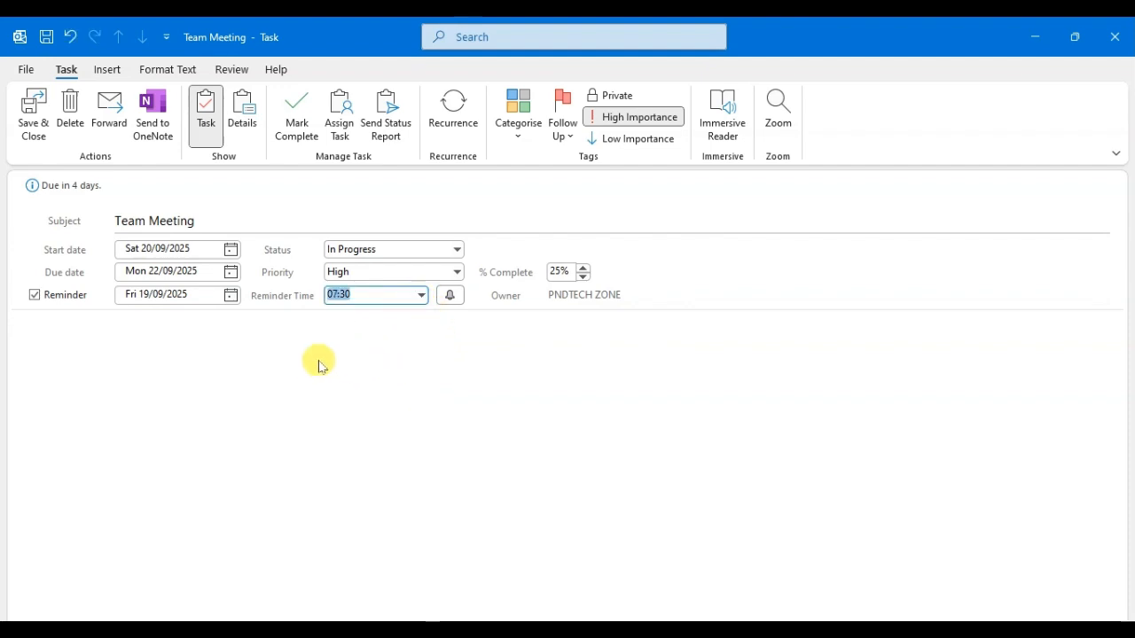
{"action": "left_click", "coordinate": [34, 296]}
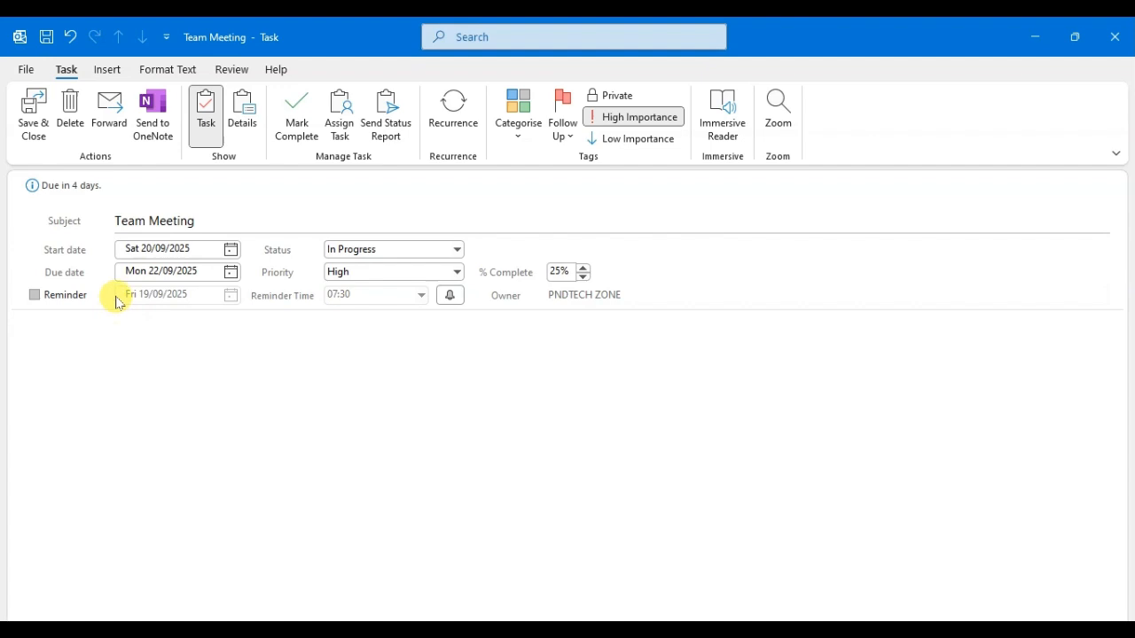
{"action": "left_click", "coordinate": [35, 298]}
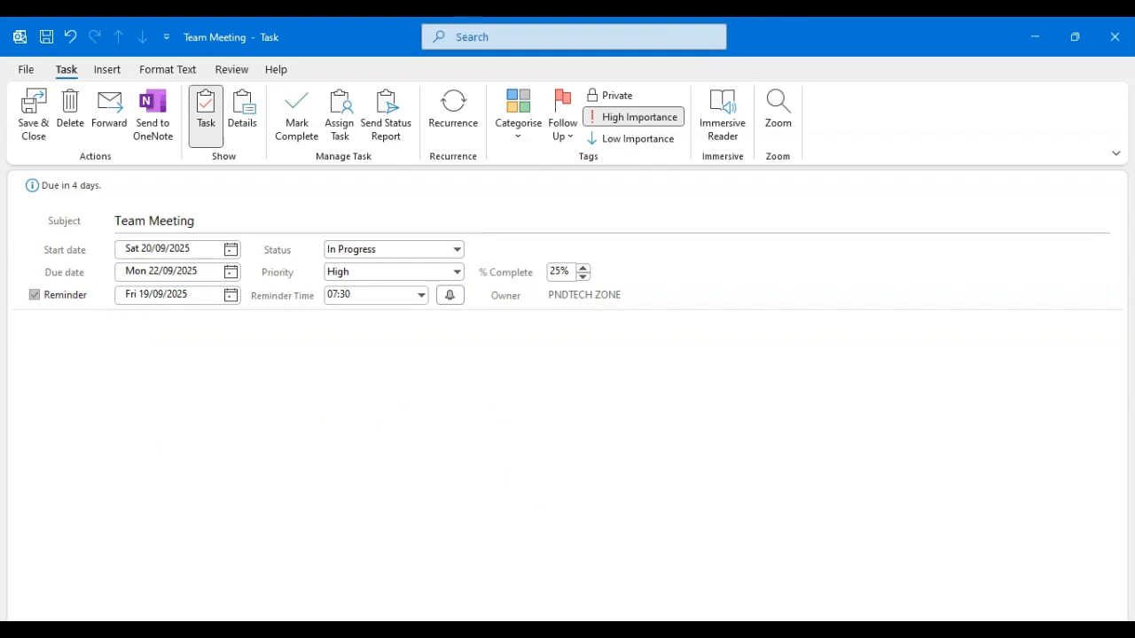
Switch to Notepad, copy the Details/Notes heading and its paragraph, and paste them into the body of the Team Meeting task.
{"action": "left_click", "coordinate": [490, 630]}
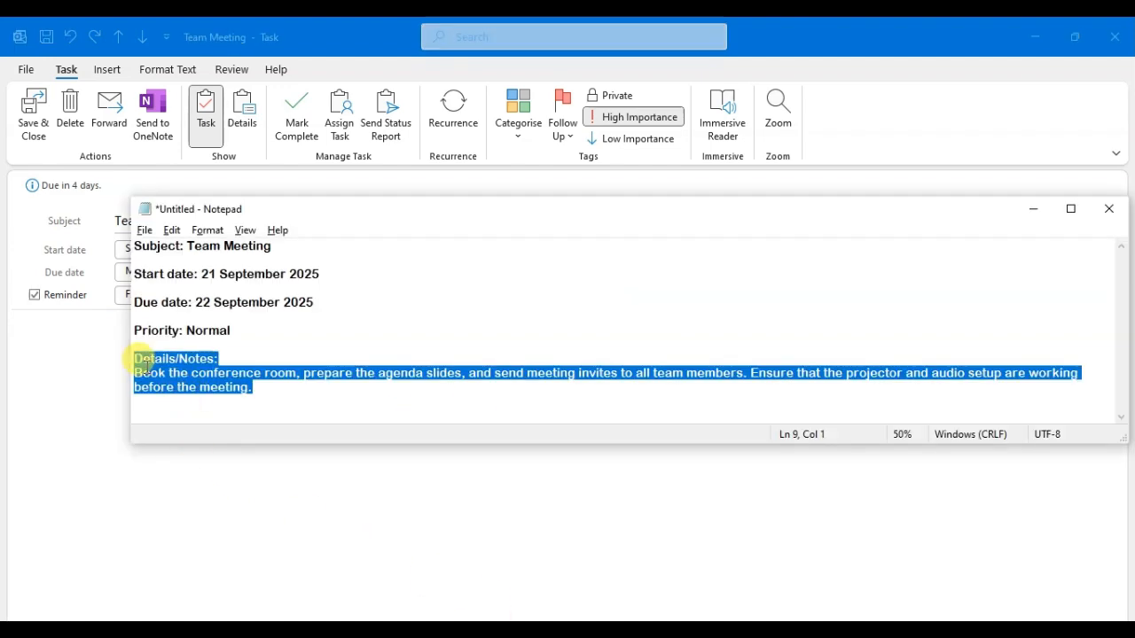
{"action": "left_click", "coordinate": [140, 367]}
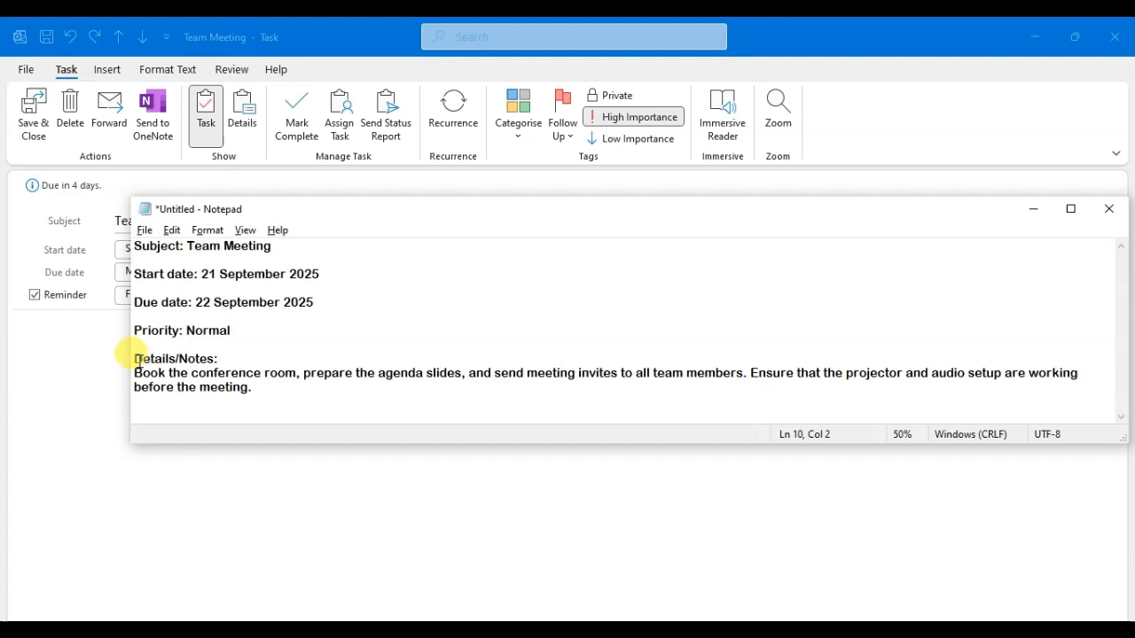
{"action": "left_click_drag", "start_coordinate": [124, 353], "coordinate": [233, 385]}
{"action": "right_click", "coordinate": [234, 384]}
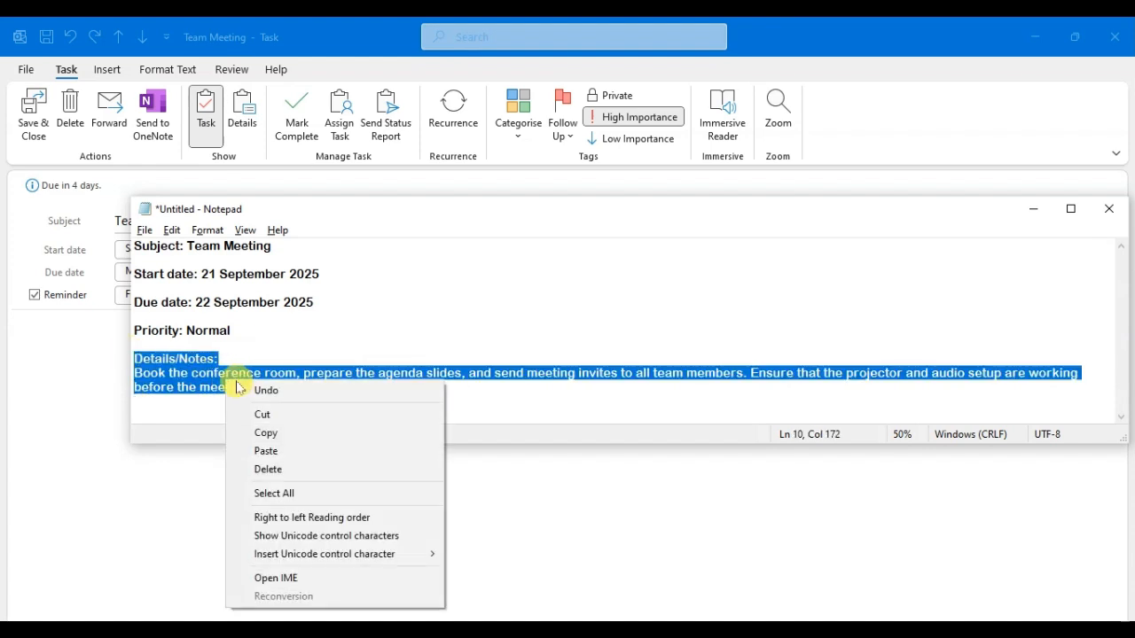
{"action": "left_click", "coordinate": [259, 435]}
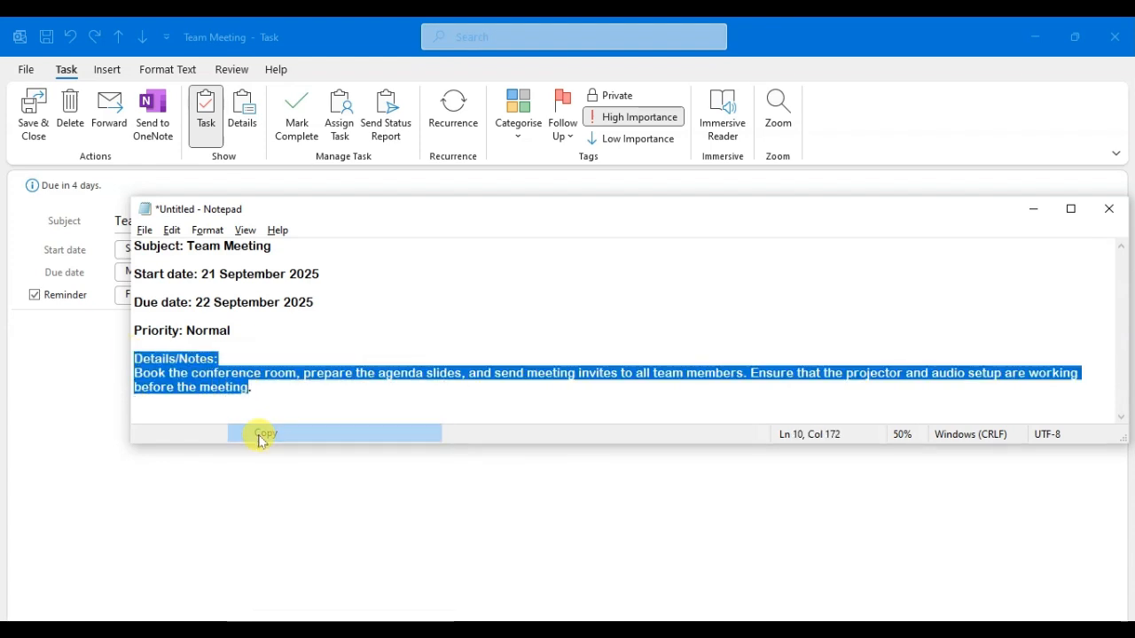
{"action": "left_click", "coordinate": [67, 359]}
{"action": "key", "text": "ctrl+v"}
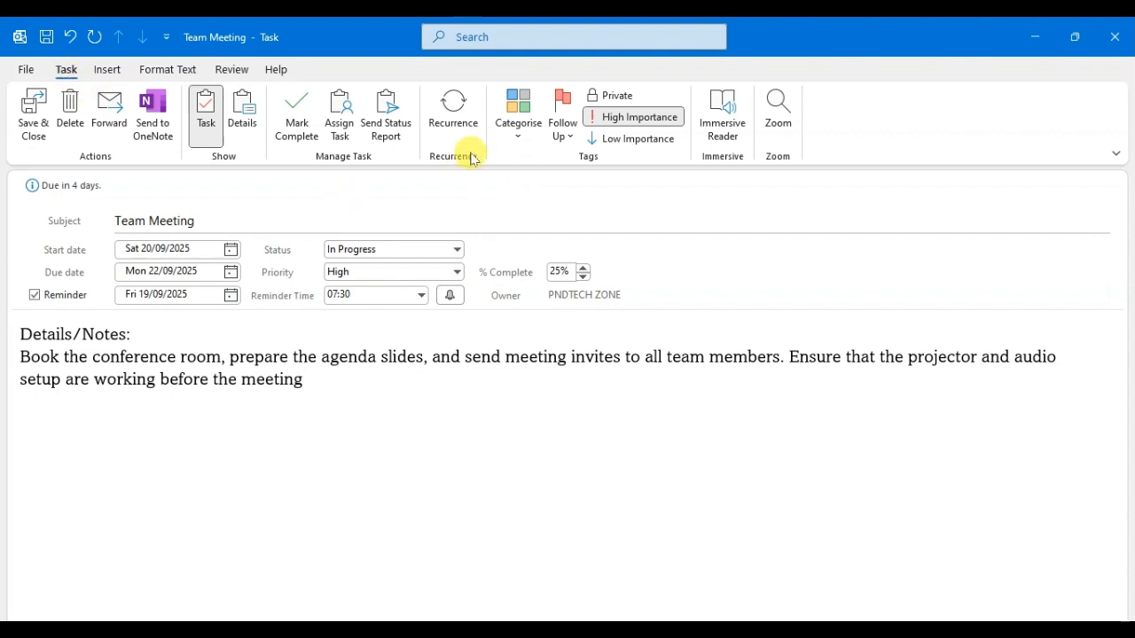
Set the task to recur monthly on the fourth Wednesday of every 1 month.
{"action": "left_click", "coordinate": [448, 99]}
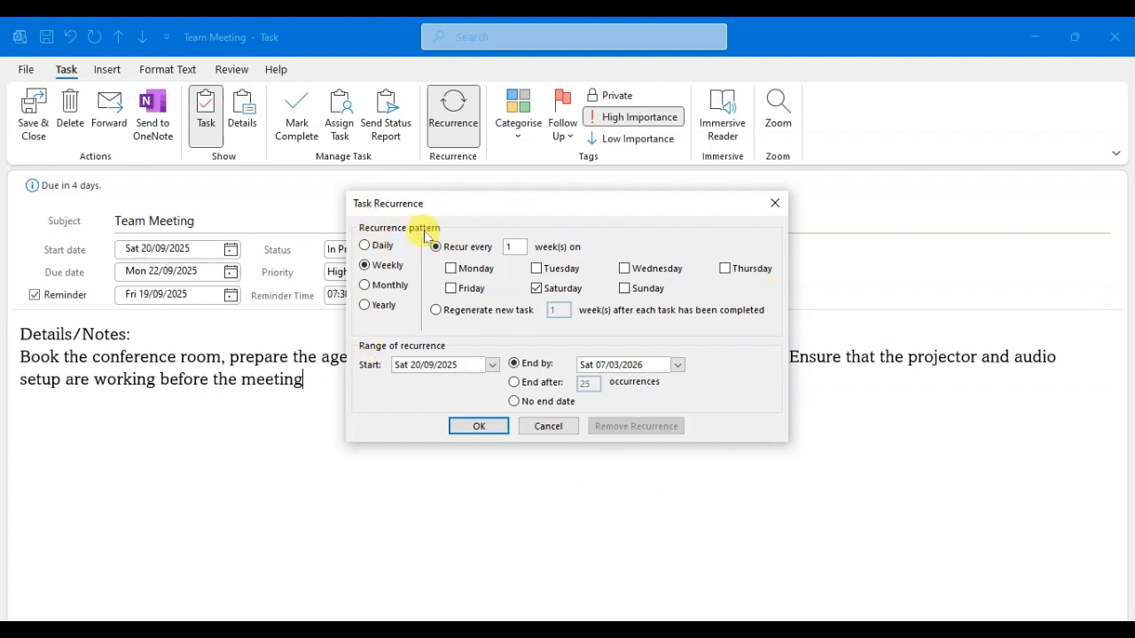
{"action": "left_click", "coordinate": [365, 286]}
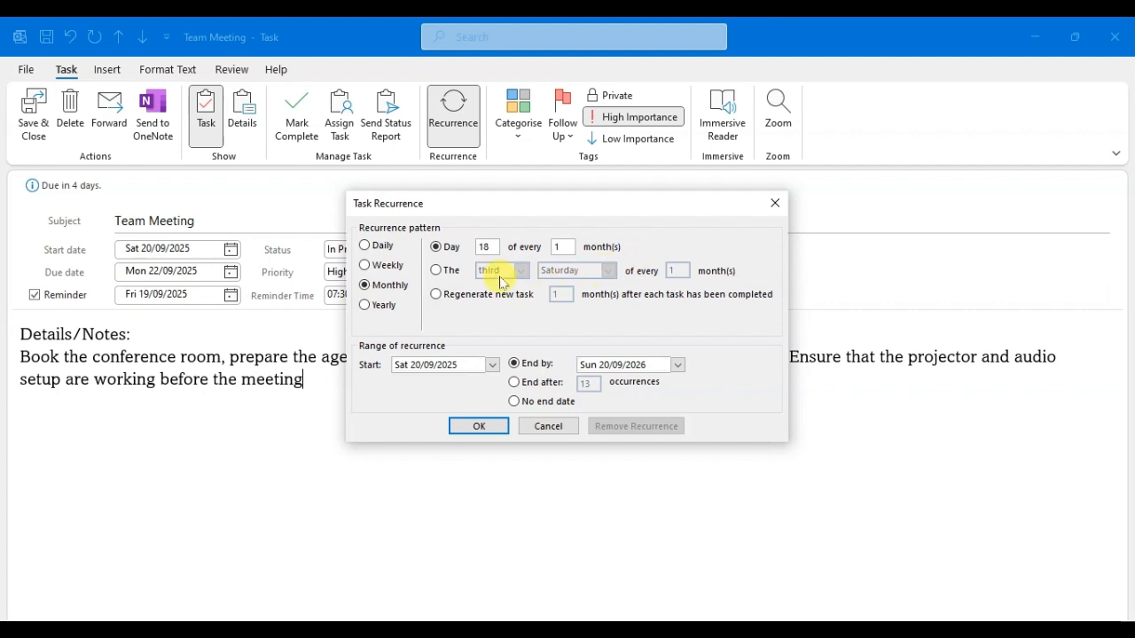
{"action": "left_click", "coordinate": [437, 270]}
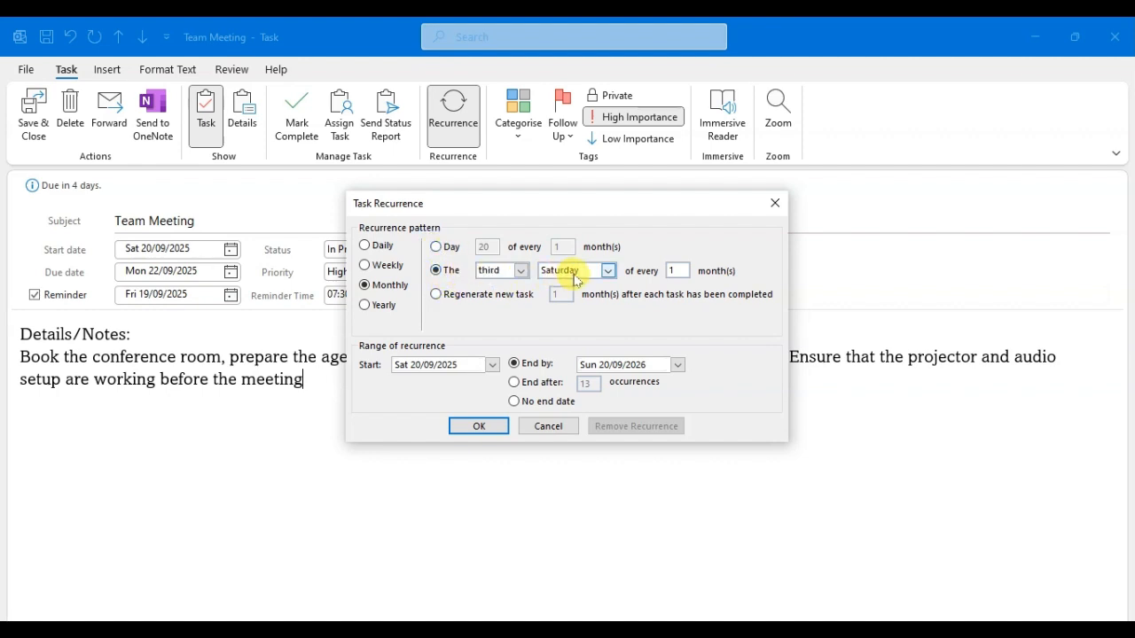
{"action": "left_click", "coordinate": [518, 273]}
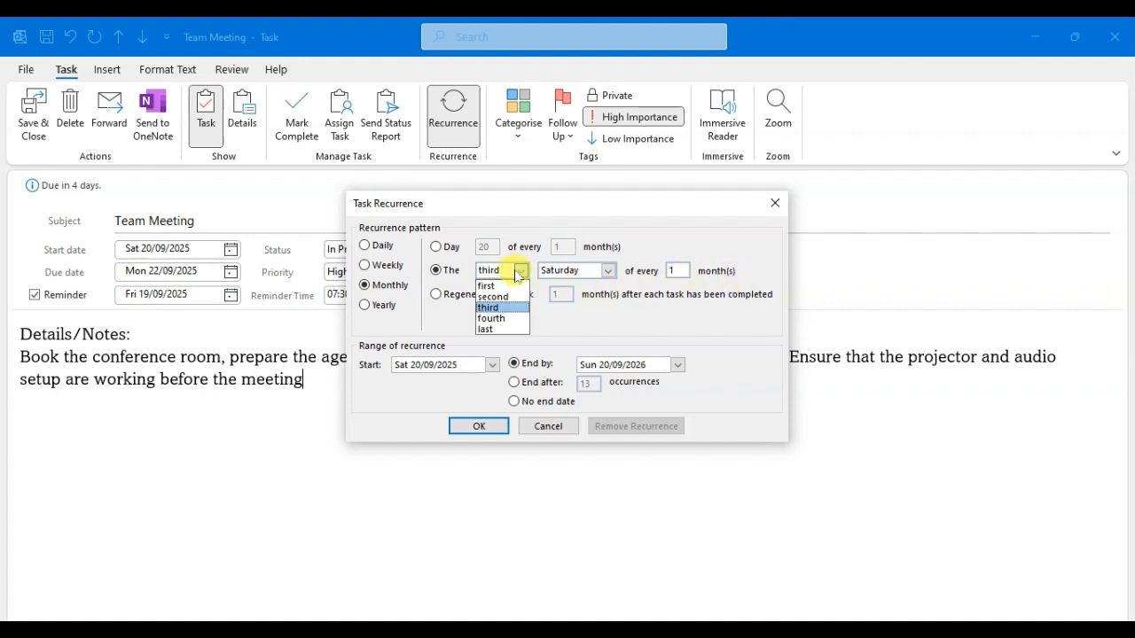
{"action": "left_click", "coordinate": [501, 319]}
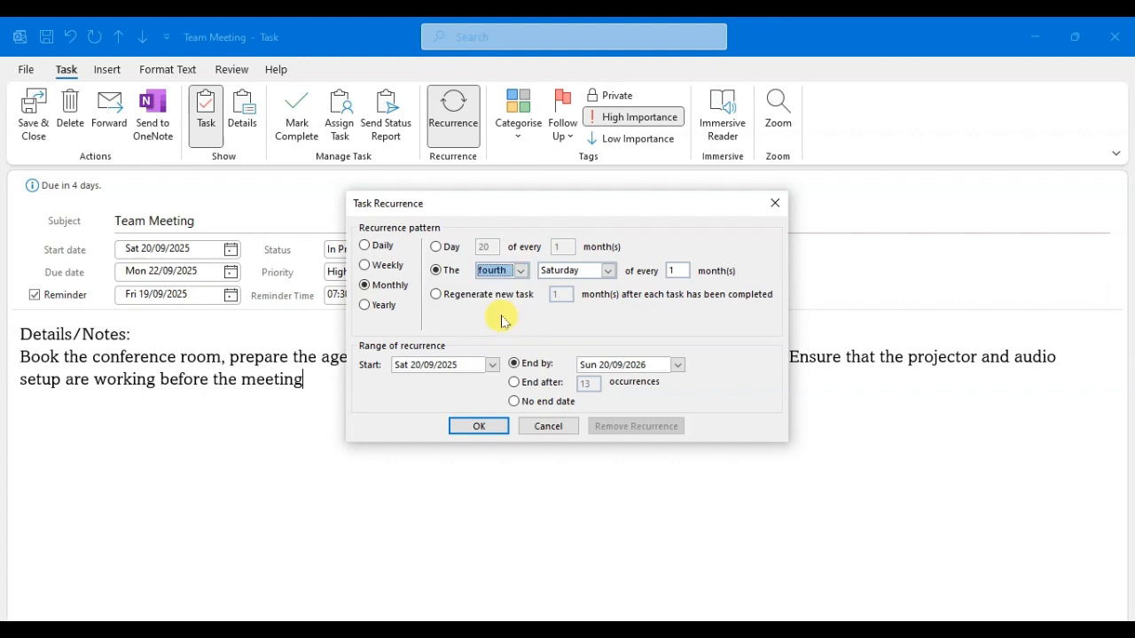
{"action": "left_click", "coordinate": [610, 272]}
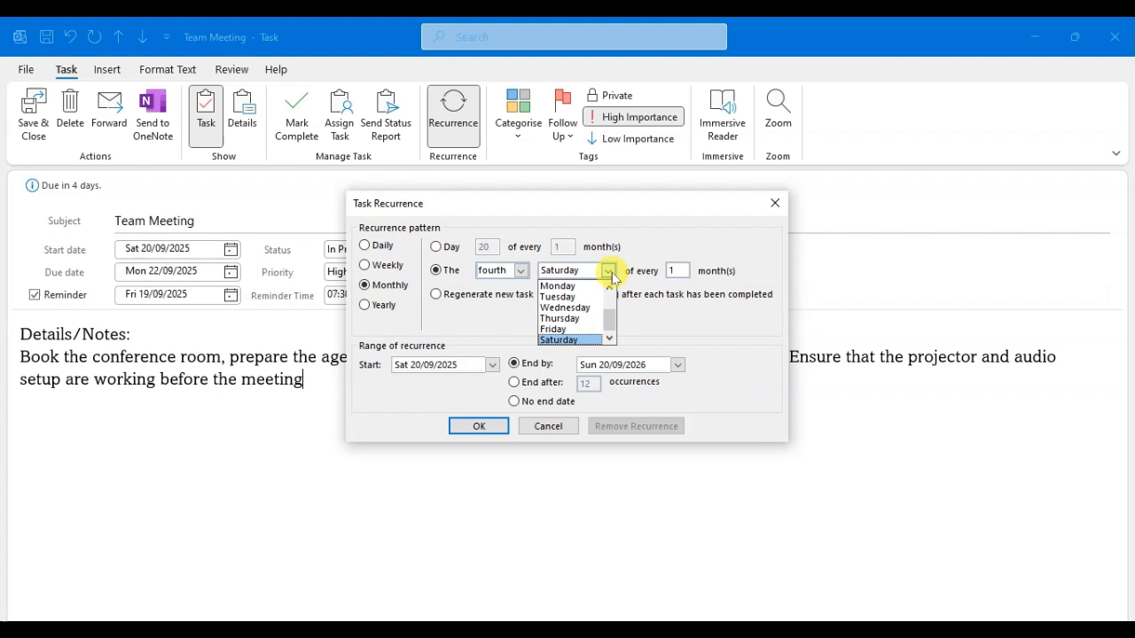
{"action": "left_click", "coordinate": [576, 308]}
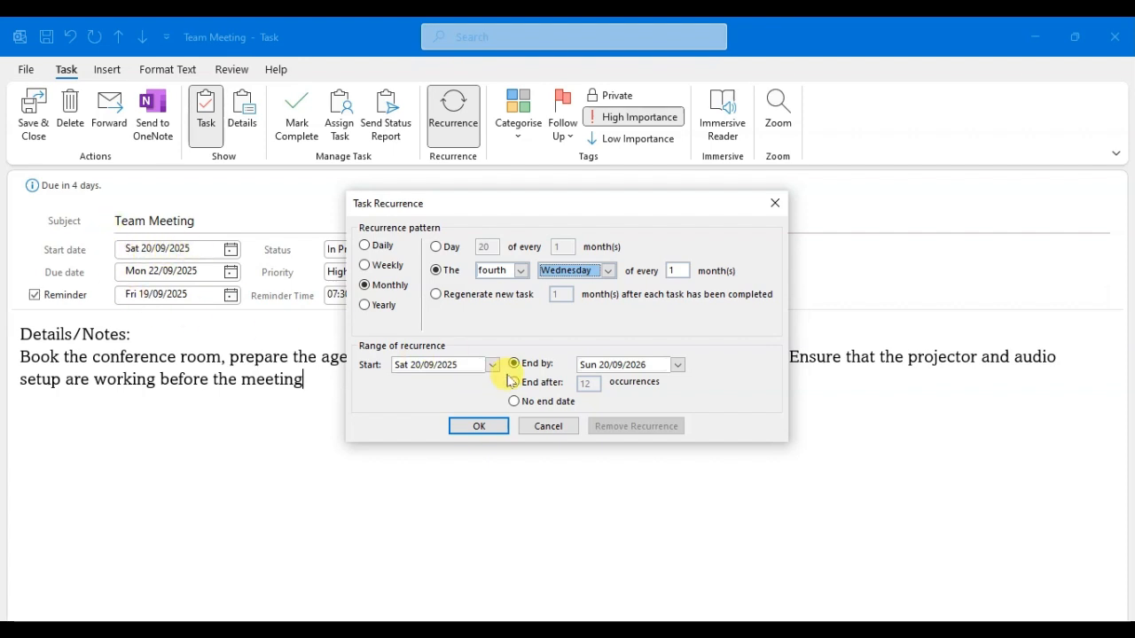
Try ending the recurrence by 30/09/2026, and alternatively after 10 occurrences.
{"action": "left_click", "coordinate": [677, 365]}
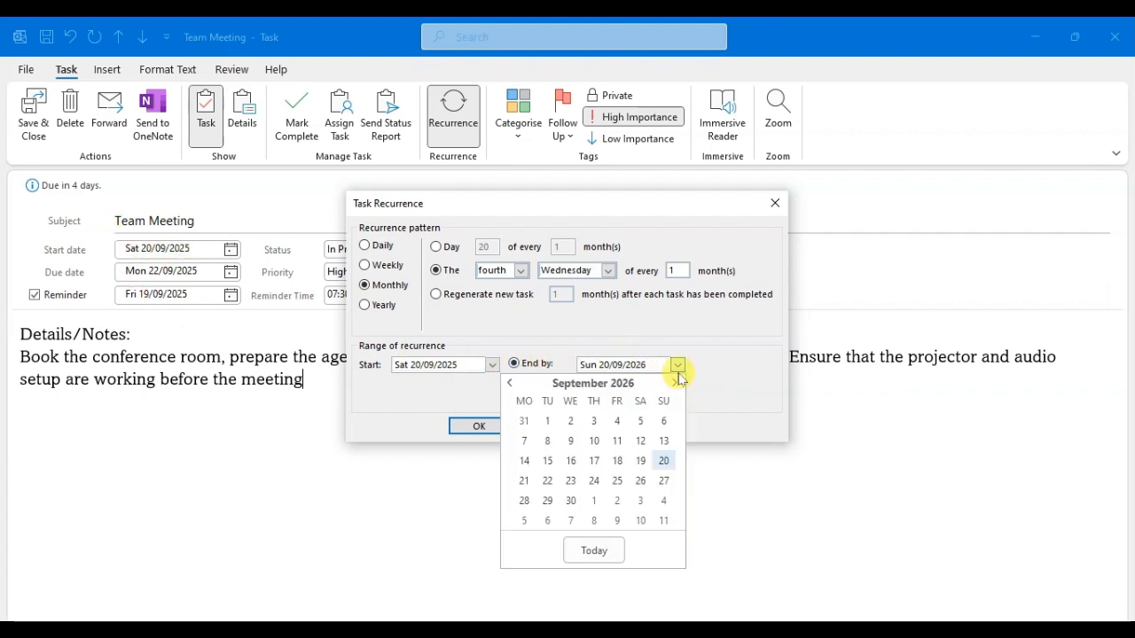
{"action": "left_click", "coordinate": [570, 501]}
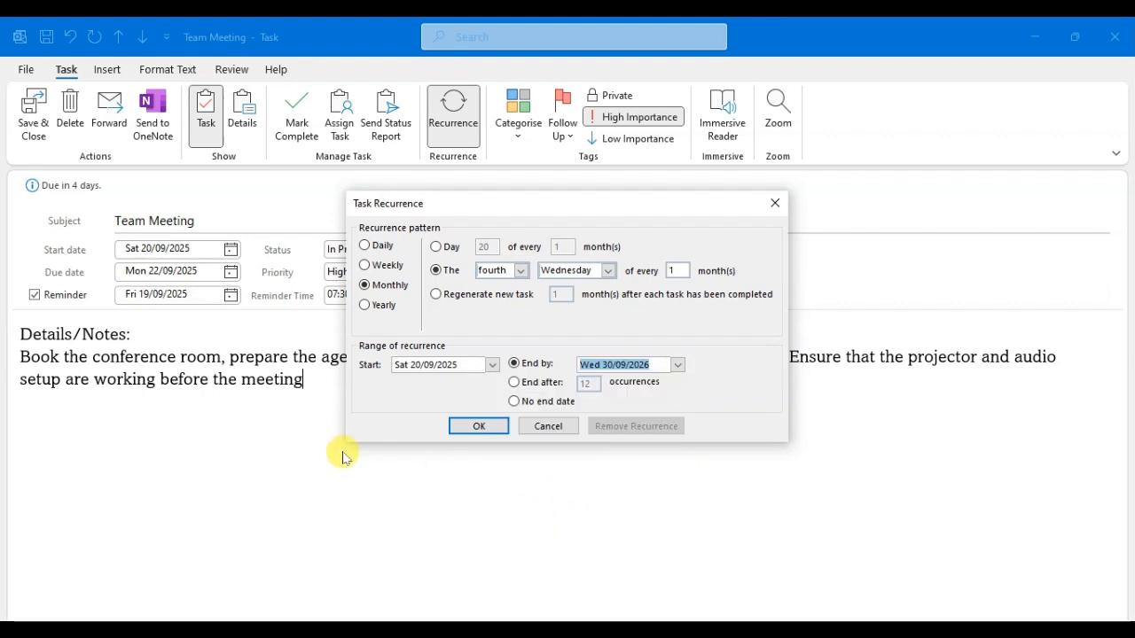
{"action": "left_click", "coordinate": [515, 383]}
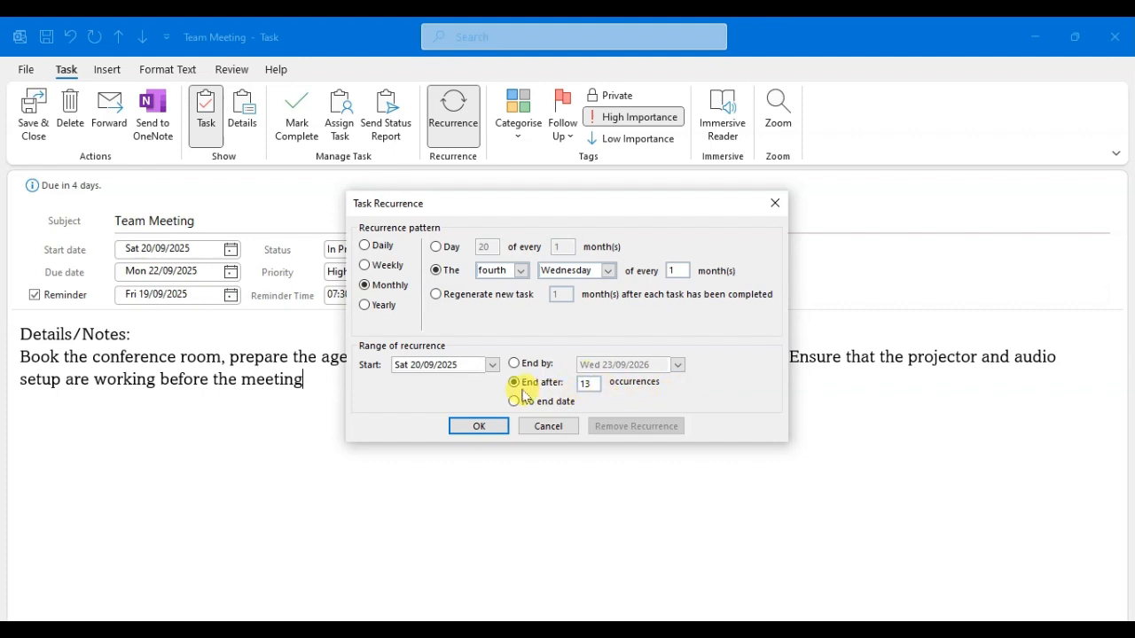
{"action": "key", "text": "BackSpace"}
{"action": "type", "text": "10"}
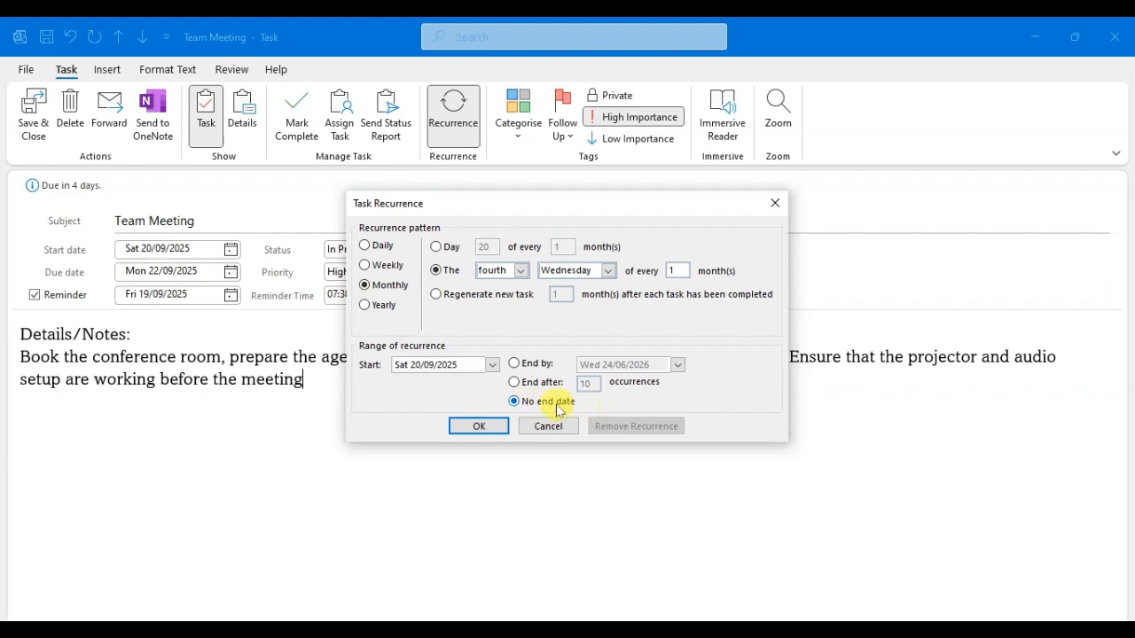
Apply the monthly recurrence to the Team Meeting task with no end date.
{"action": "left_click", "coordinate": [479, 427]}
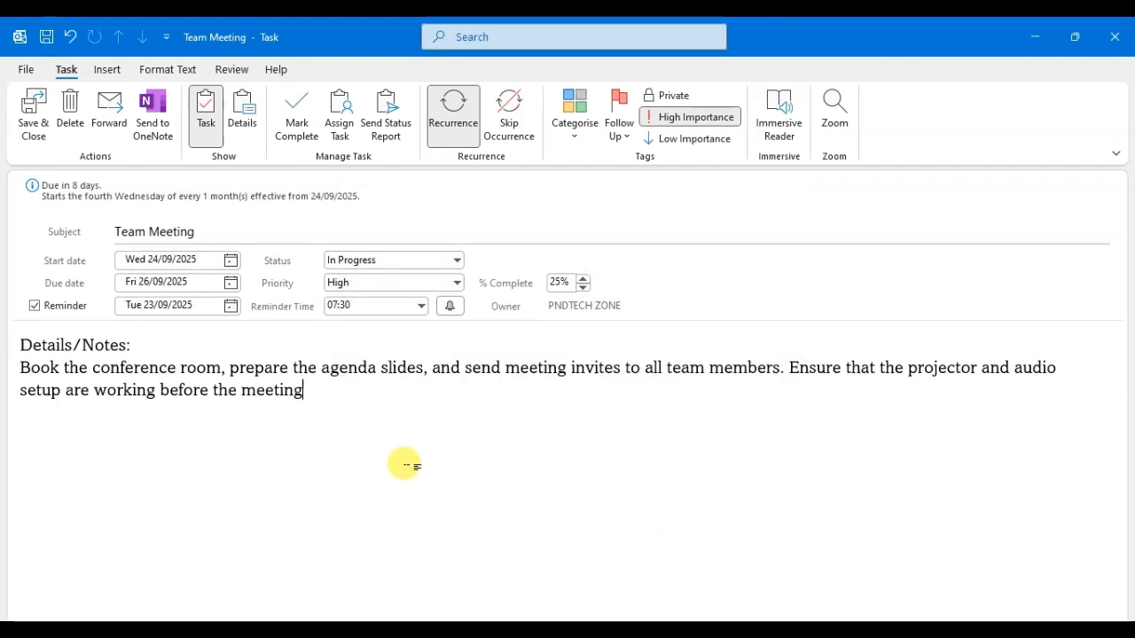